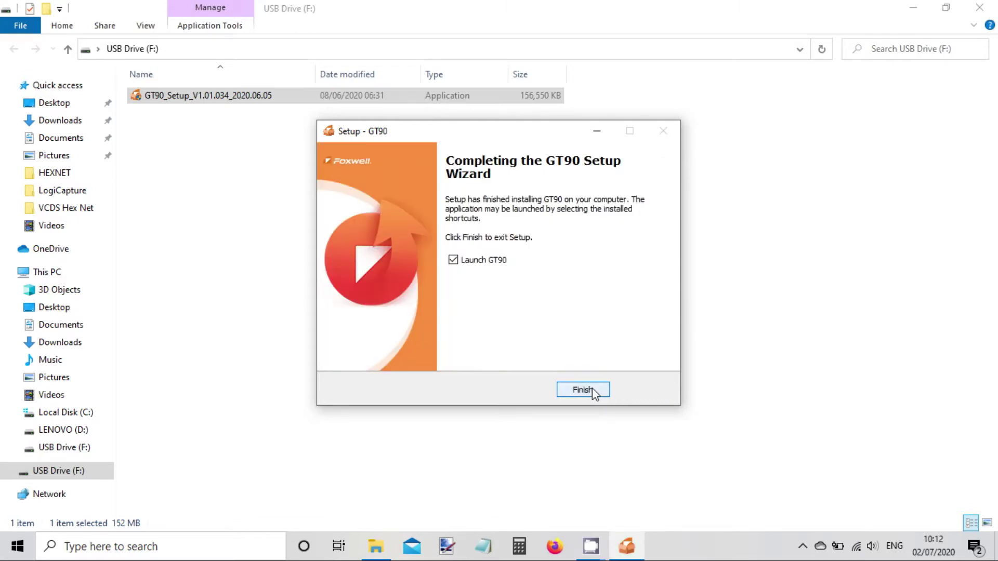
Finish the GT90 setup wizard with the option to launch GT90 enabled.
left_click(591, 389)
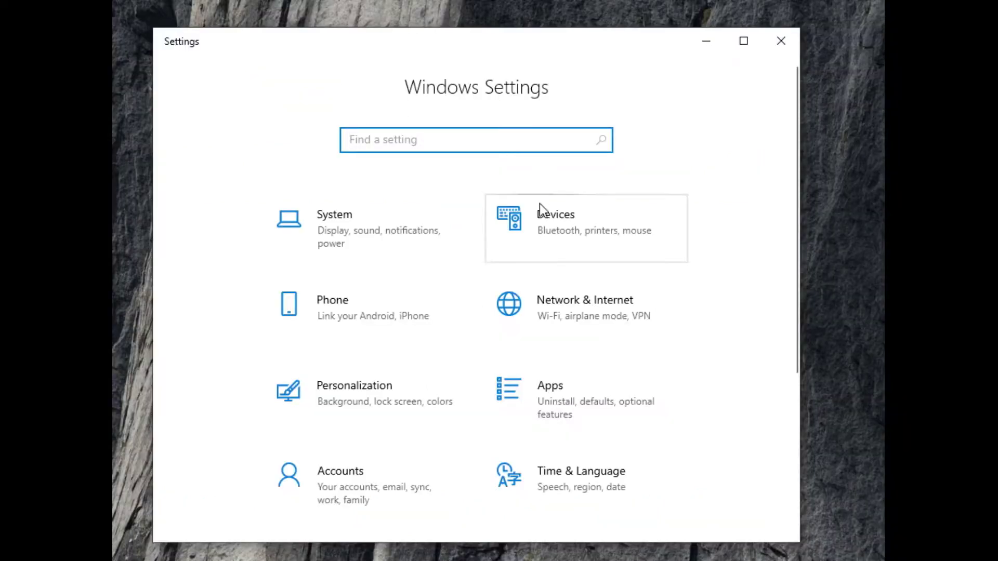
Add FOXWELL0017385 as a Bluetooth device in the Windows device settings.
left_click(554, 231)
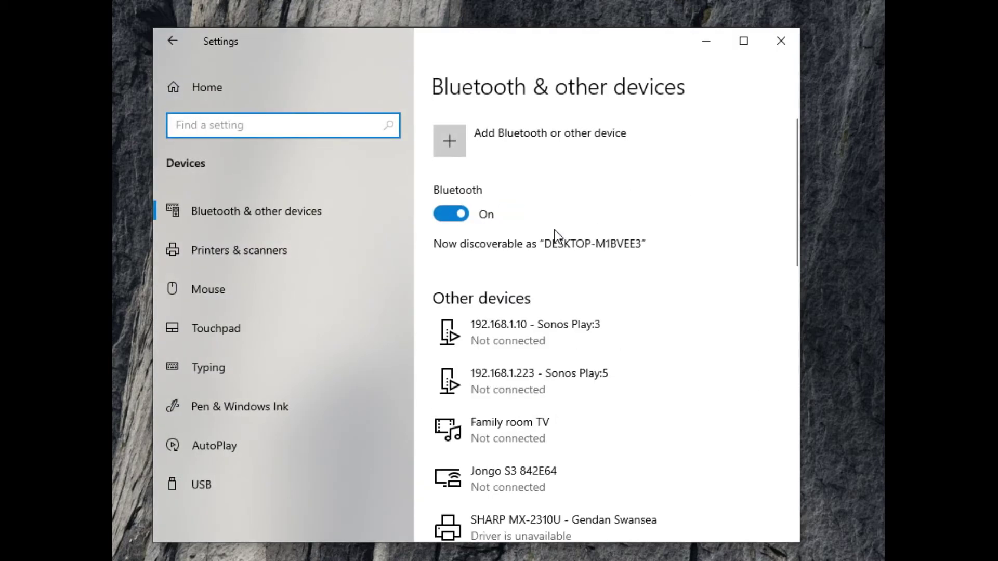
left_click(457, 139)
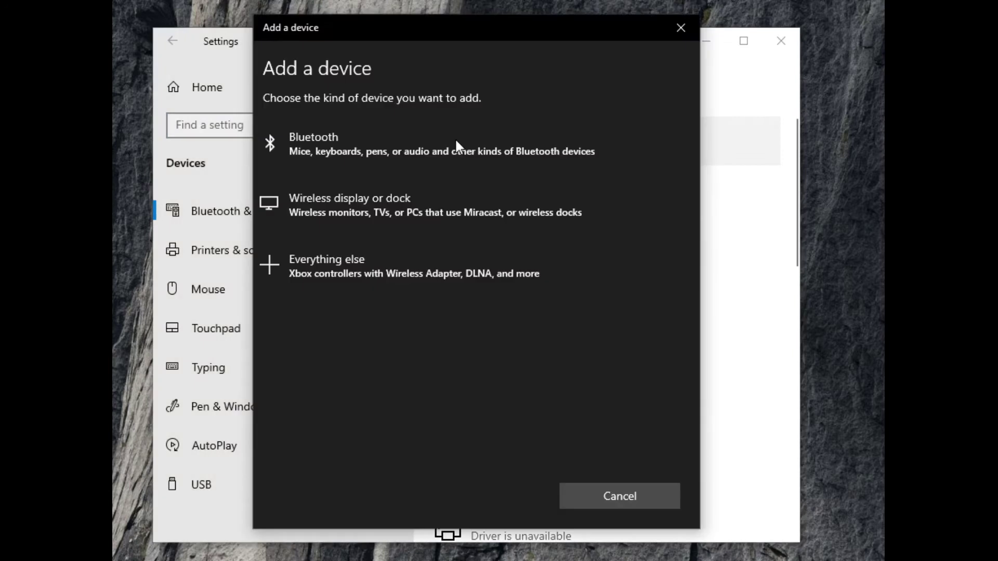
left_click(348, 144)
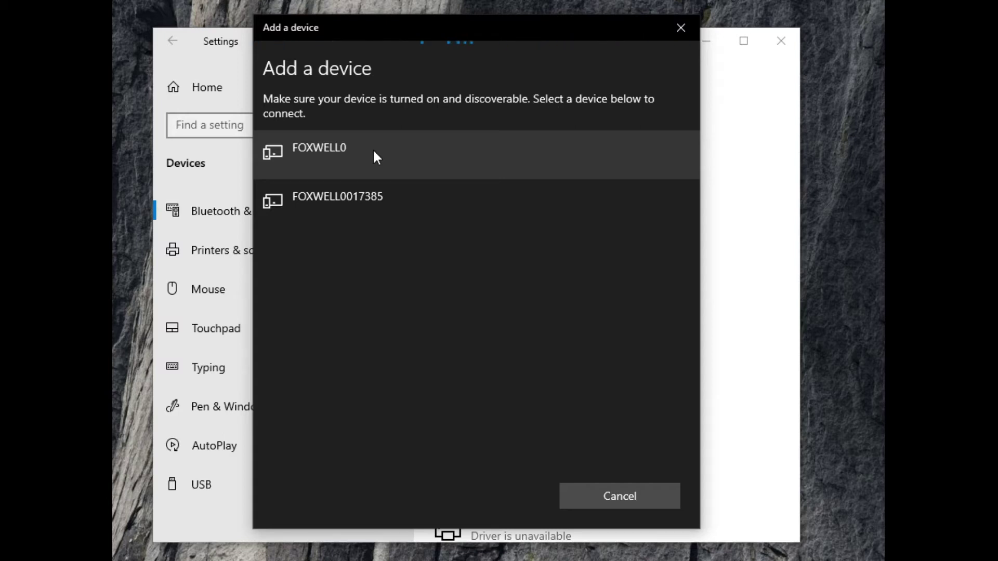
left_click(358, 199)
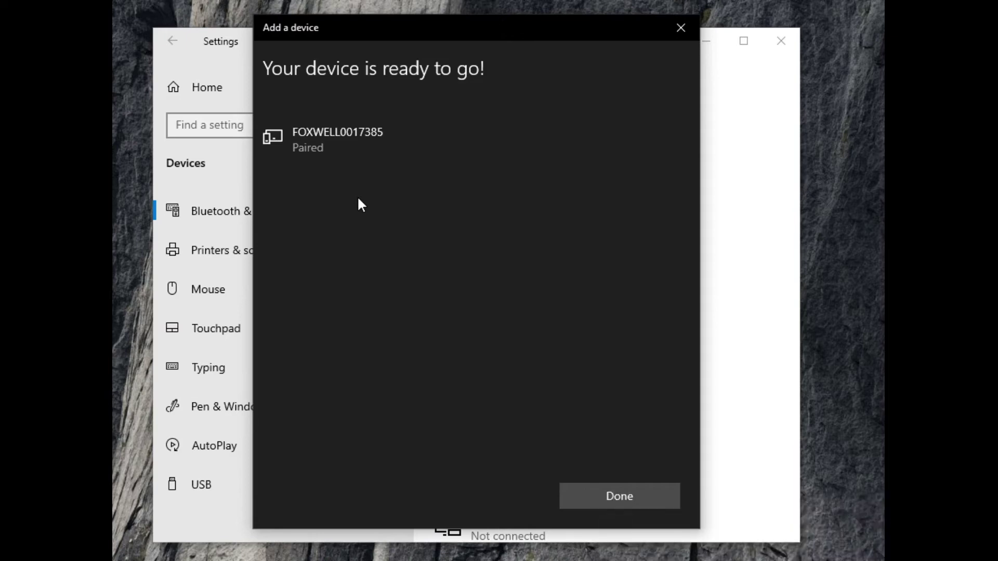
left_click(619, 499)
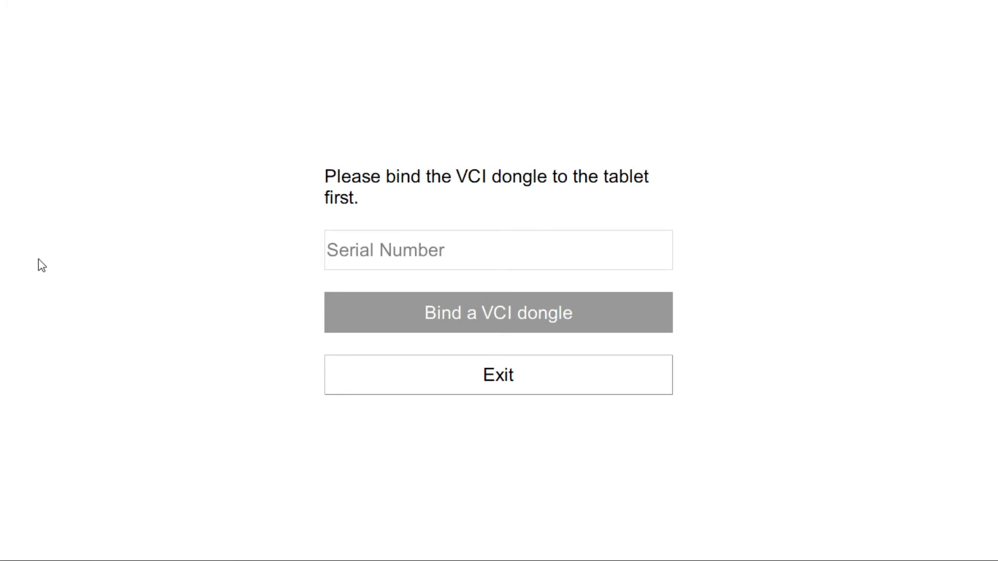
In GT90, bind the VCI dongle using its serial number and accept C:/GT90 as the storage path.
left_click(343, 252)
type("N8")
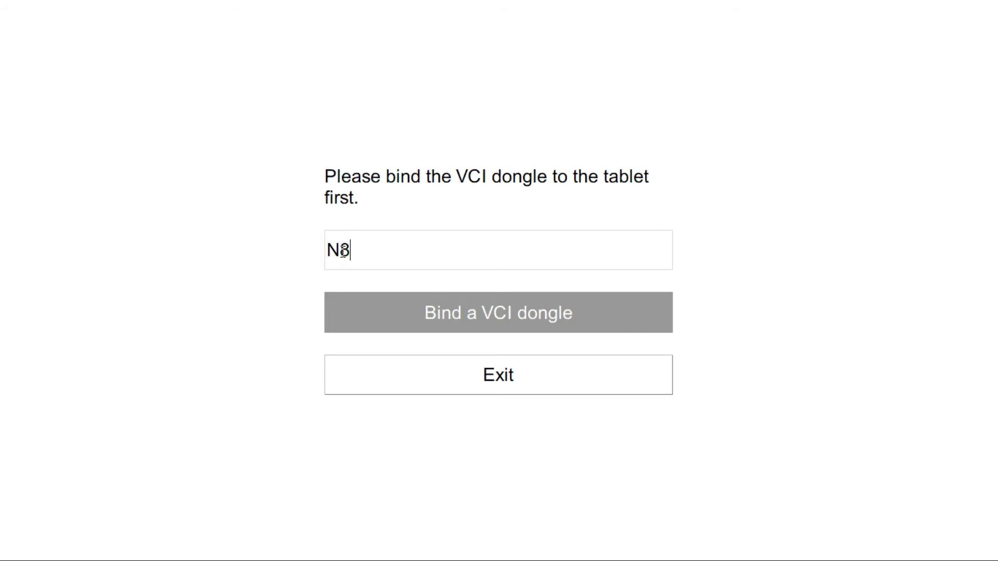
type("0001M")
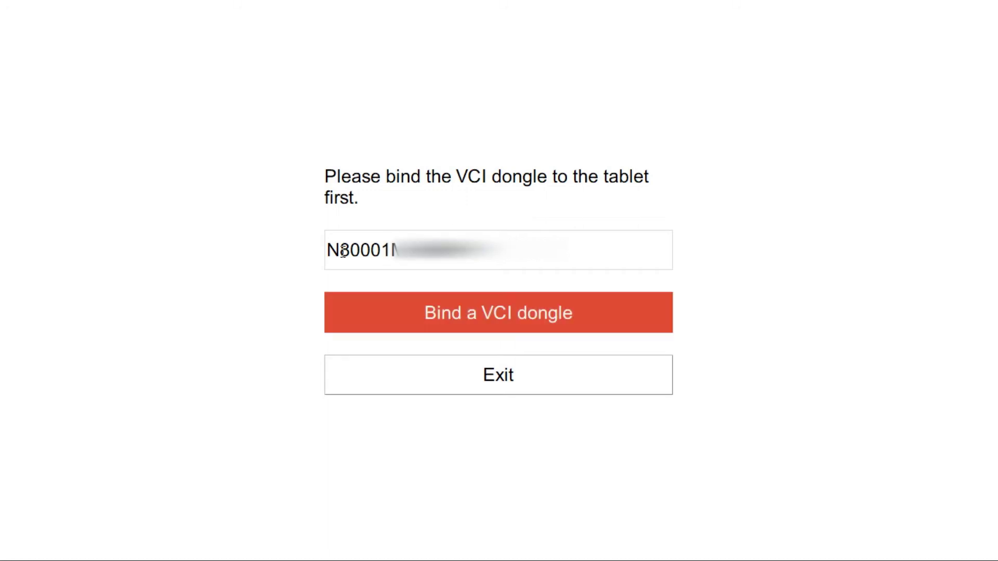
left_click(487, 329)
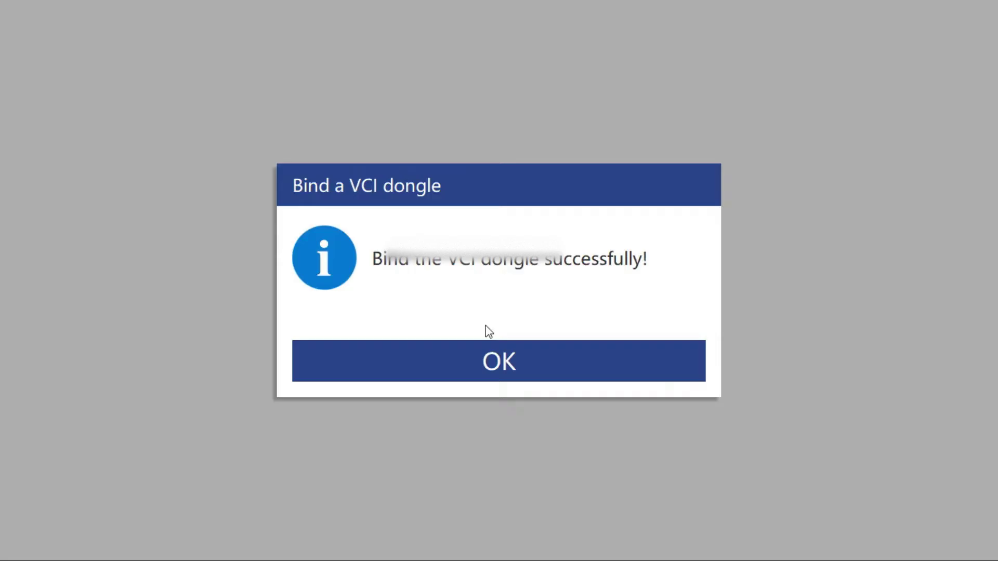
left_click(500, 359)
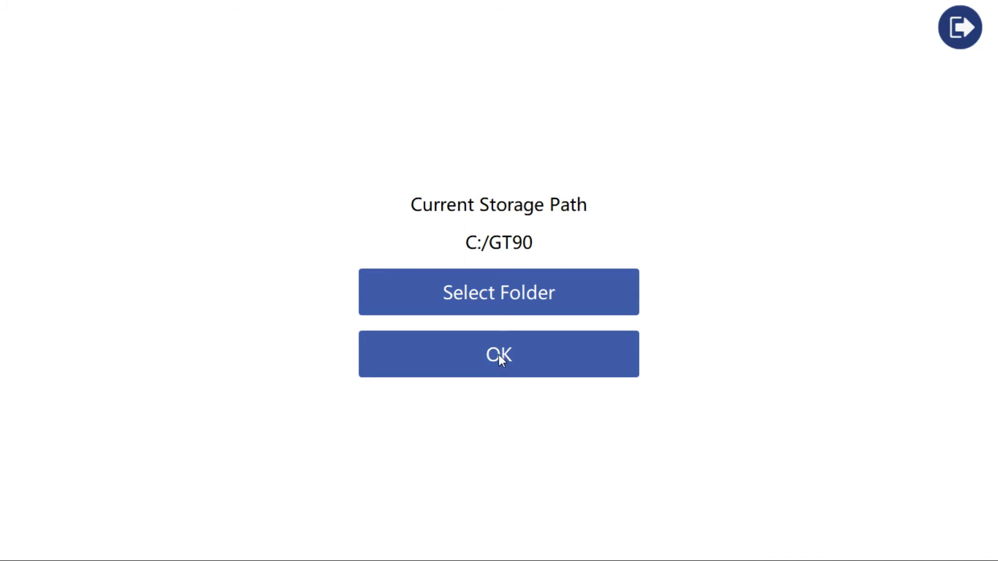
left_click(498, 354)
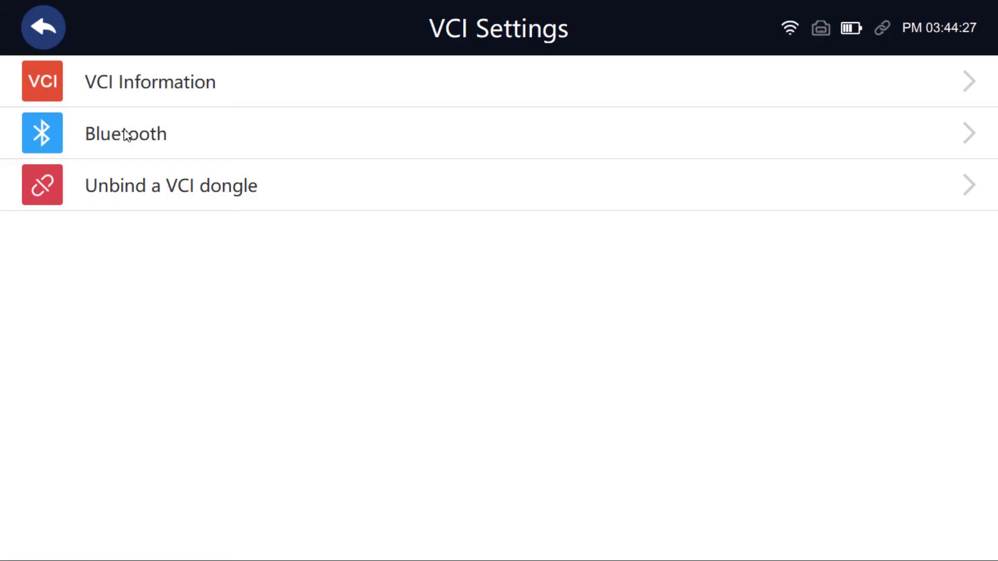
Pair FOXWELL0017385 from the VCI Bluetooth settings, allowing the Windows pairing request and closing the Windows settings.
left_click(131, 131)
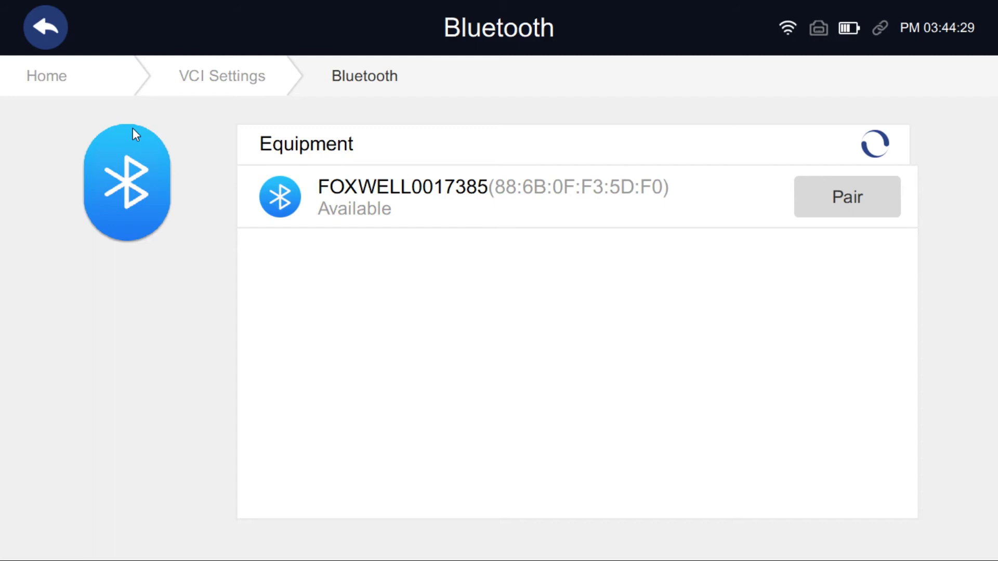
left_click(858, 196)
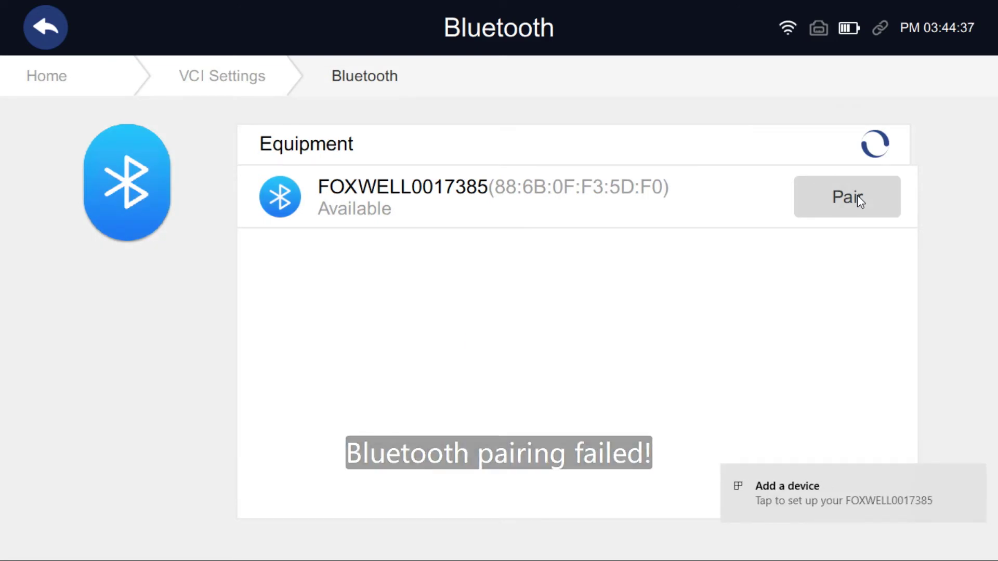
left_click(825, 500)
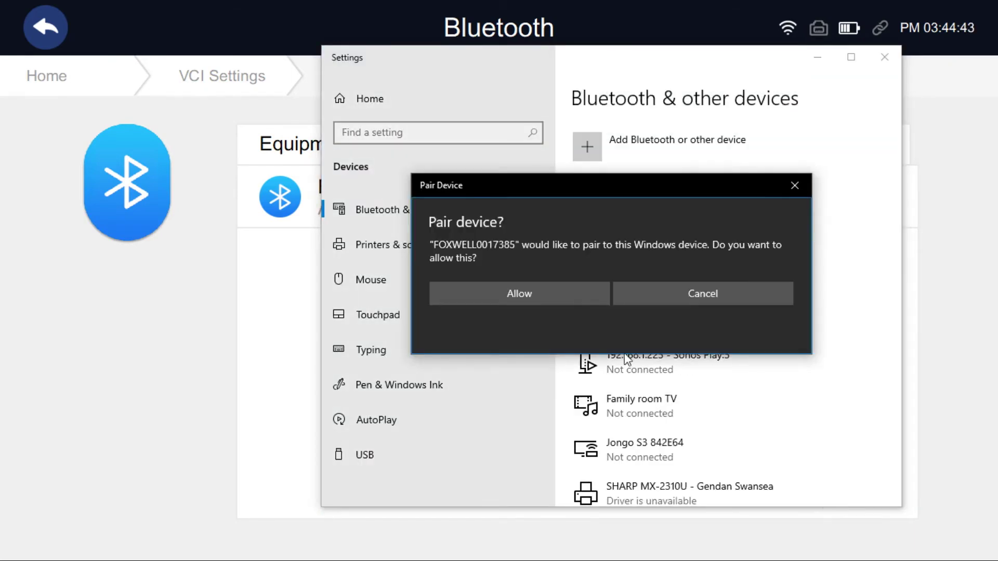
left_click(550, 296)
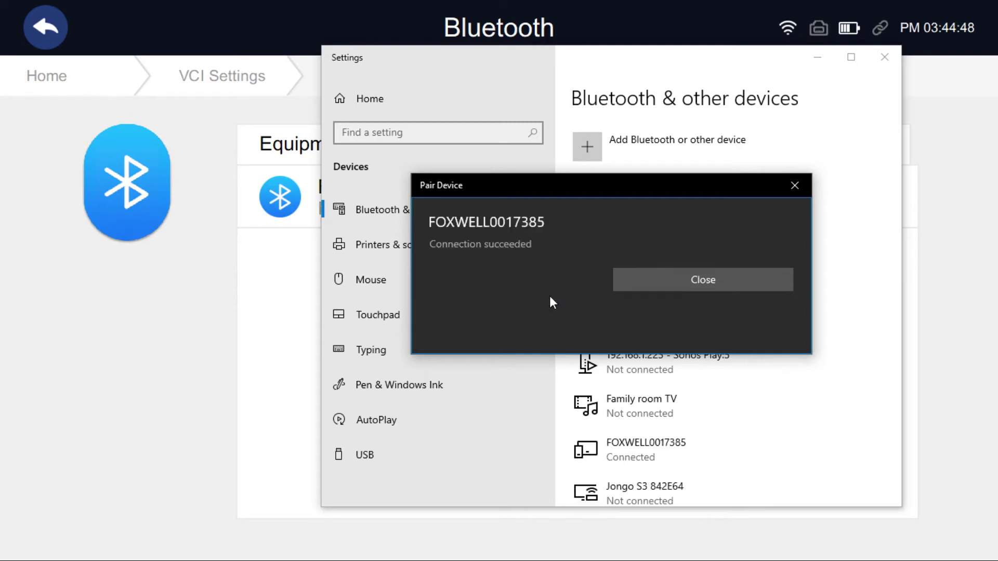
left_click(672, 283)
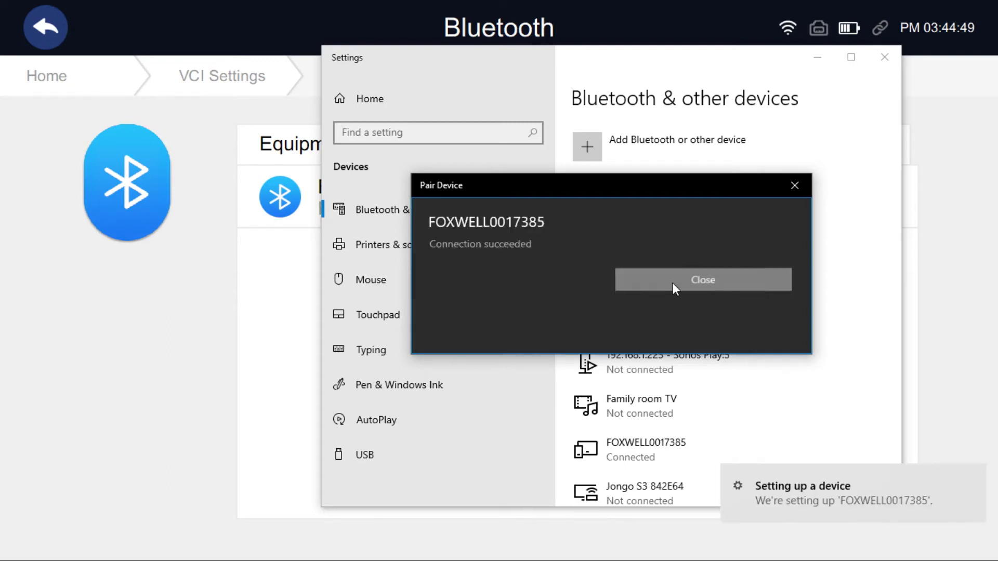
left_click(885, 57)
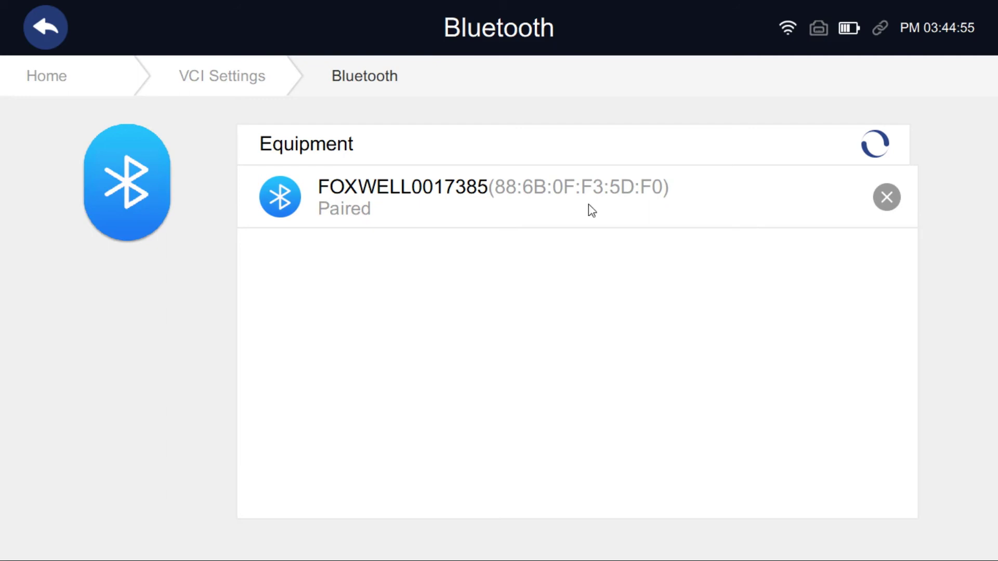
Examine the VCI information for the dongle's name, Bluetooth address and firmware version, and return to the home screen.
left_click(44, 29)
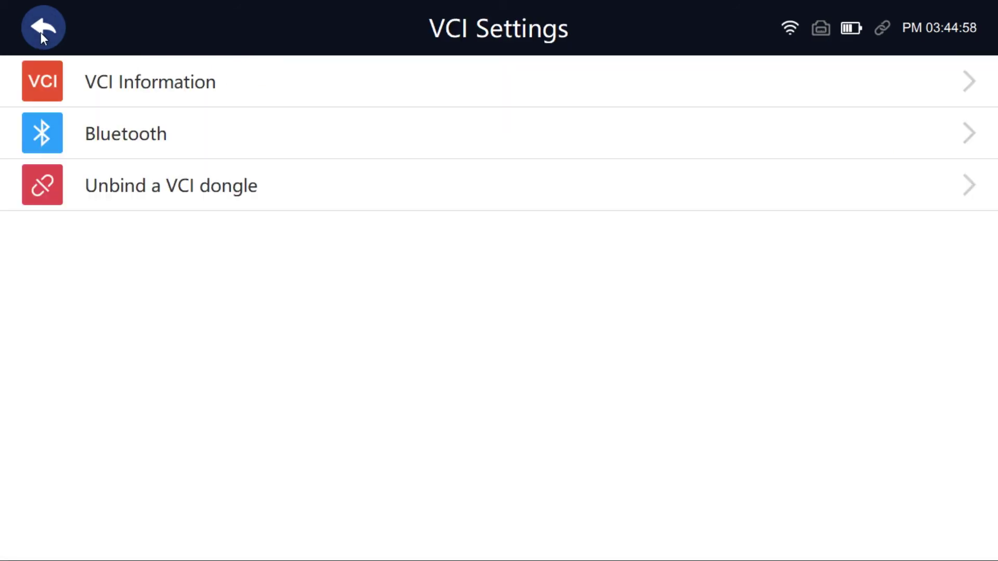
left_click(131, 95)
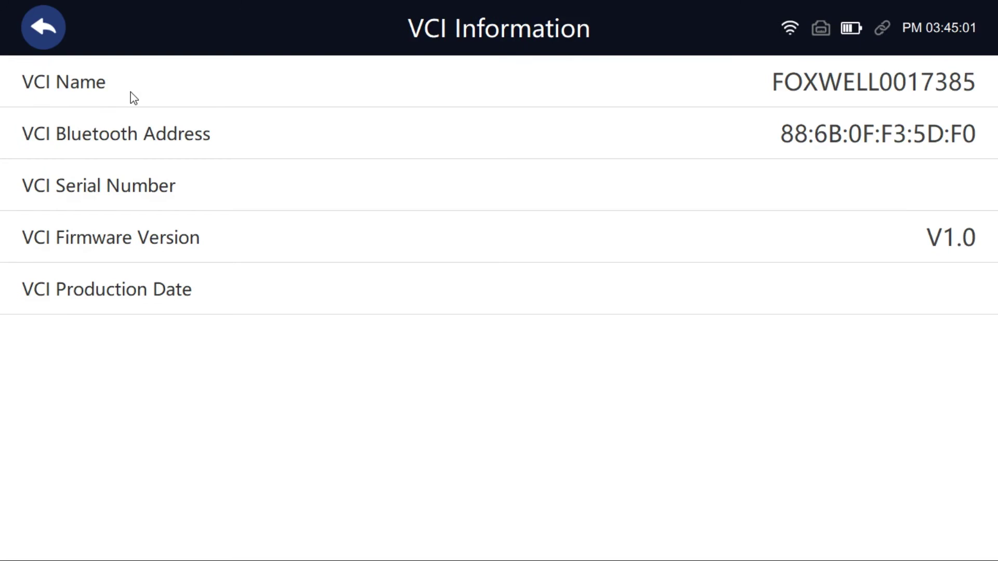
left_click(51, 32)
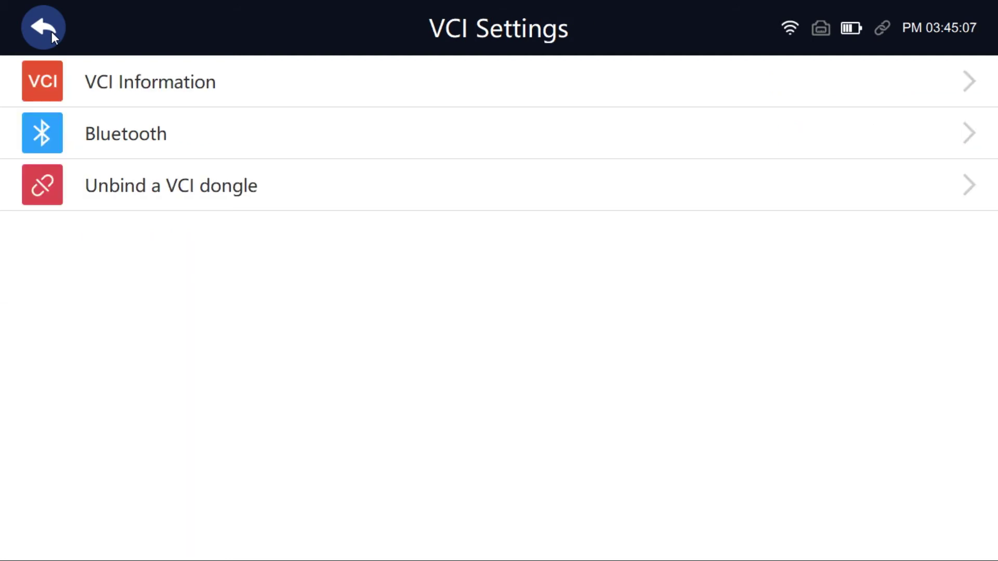
left_click(52, 32)
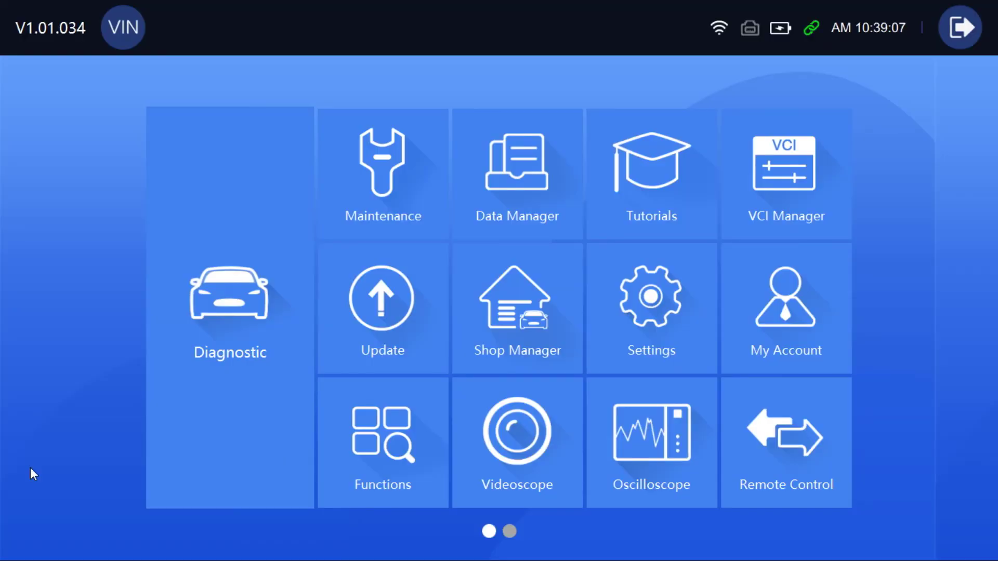
Check the Diagnostic vehicle lists for Europe, Asia and China, and return to the home screen.
left_click(252, 295)
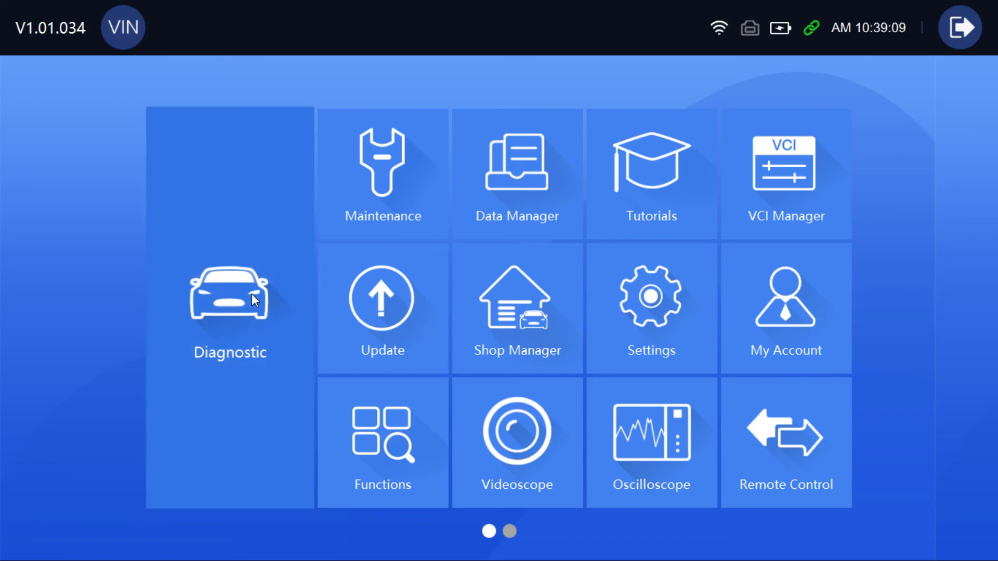
left_click(439, 24)
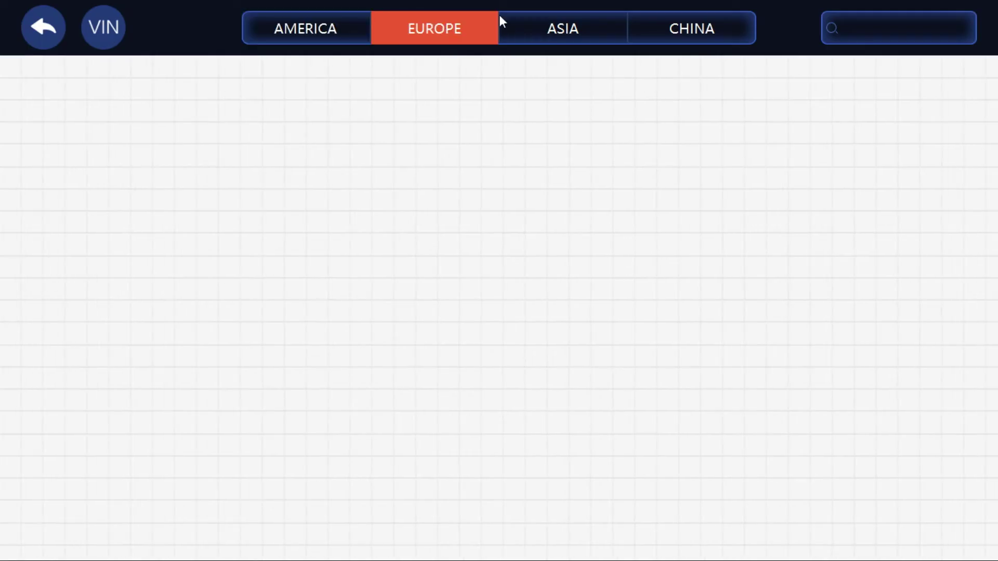
left_click(562, 26)
left_click(691, 21)
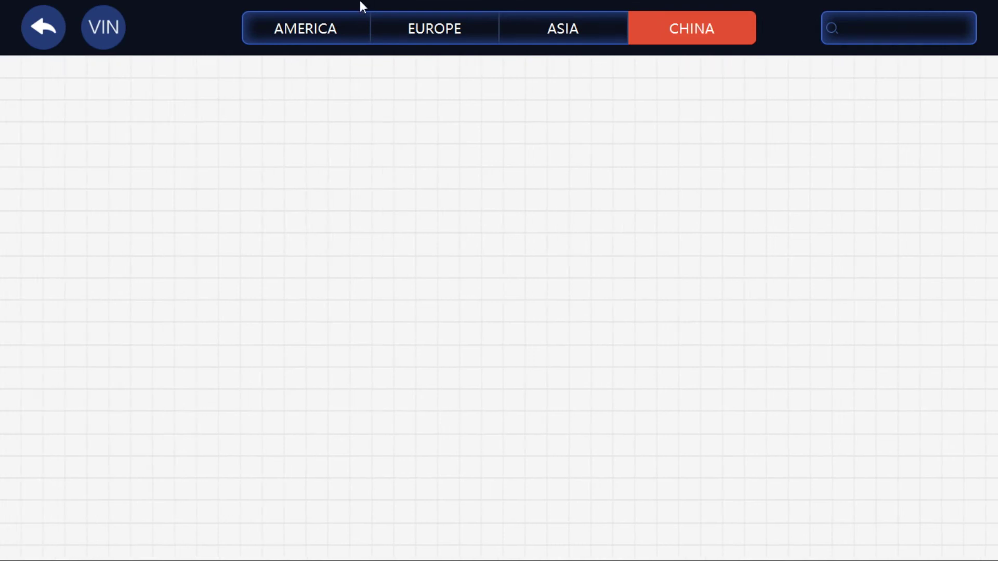
left_click(36, 32)
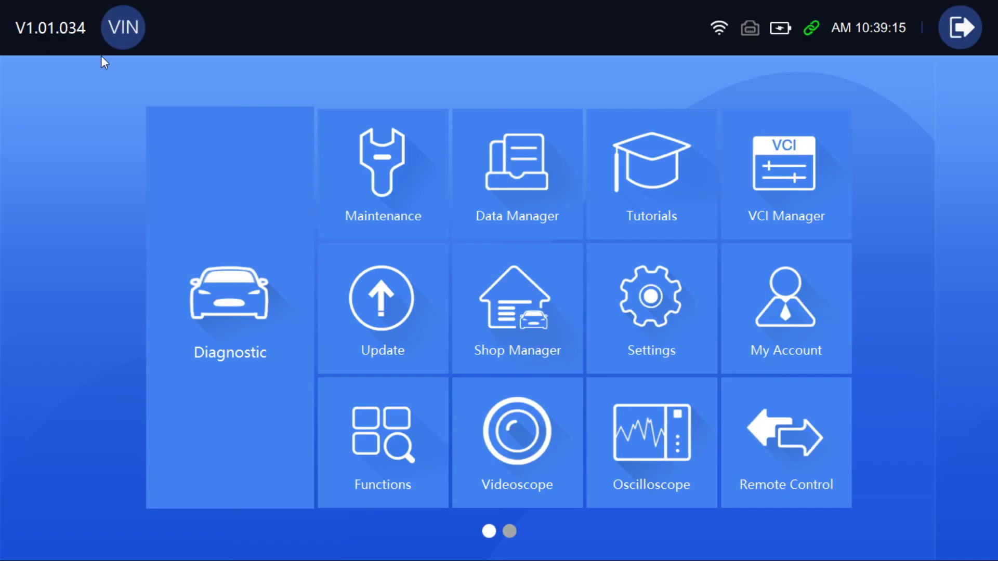
Open the software update page and sign in with the account password, with Stay signed in enabled.
left_click(386, 307)
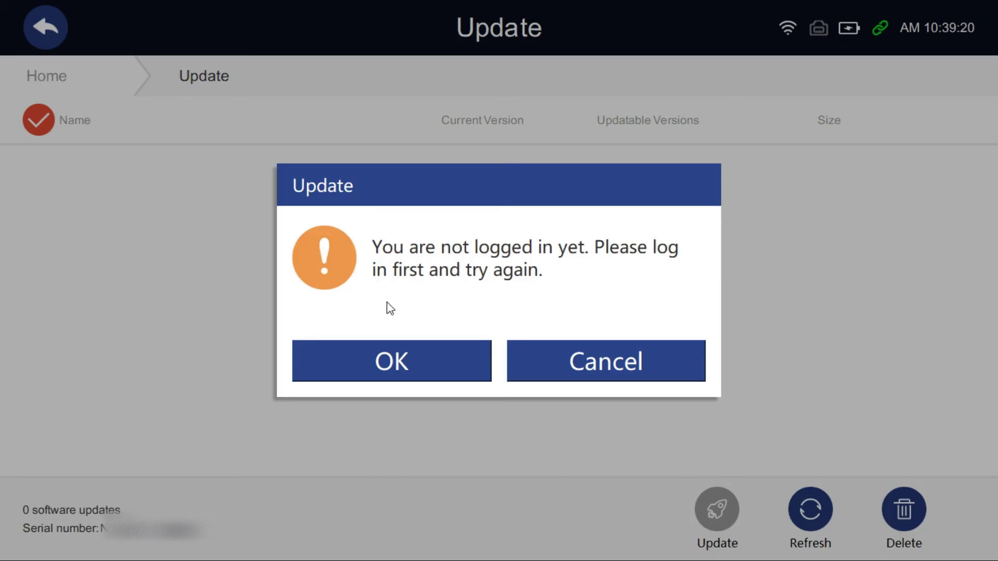
left_click(396, 354)
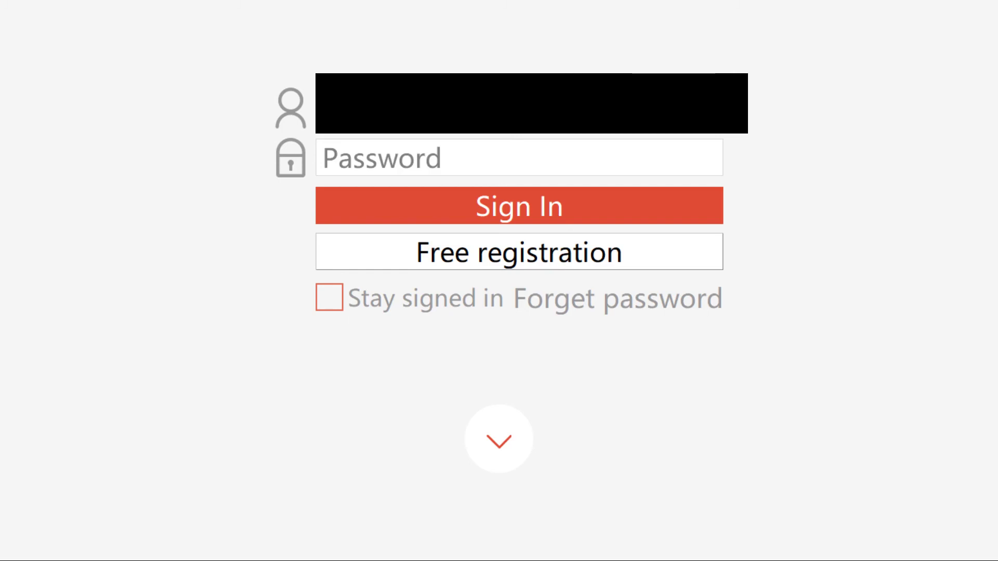
left_click(357, 153)
type("•••••")
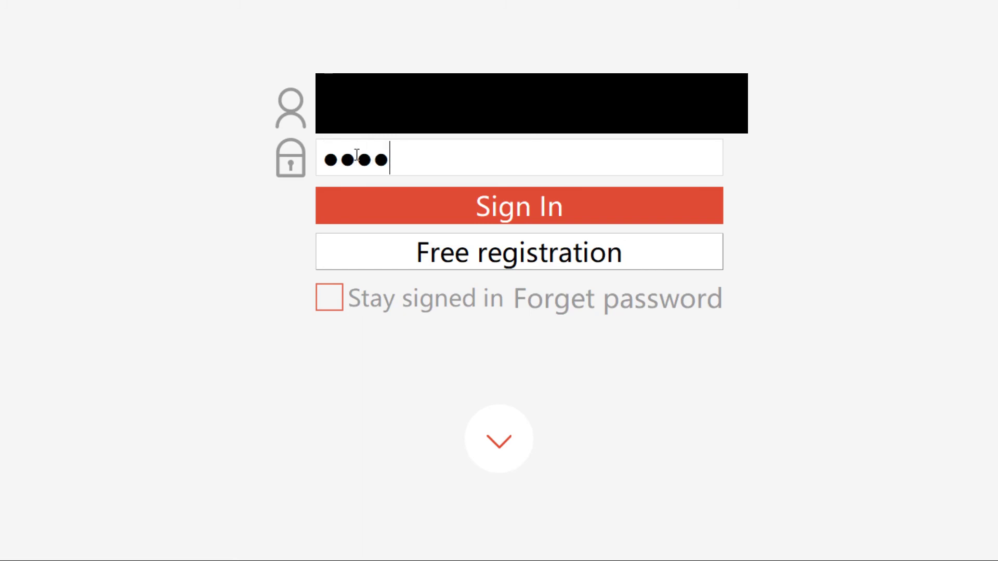
type("••••••••")
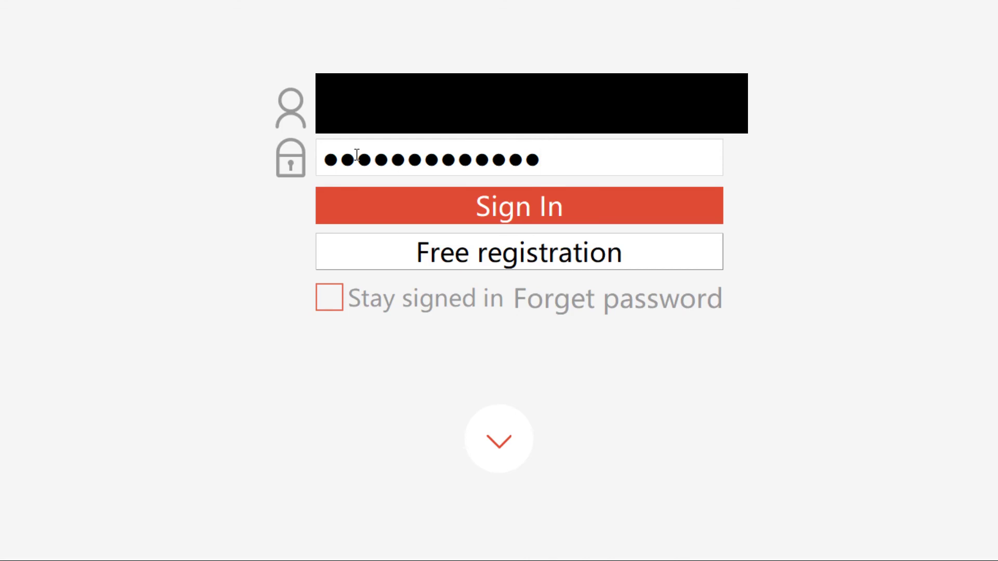
left_click(331, 301)
left_click(507, 209)
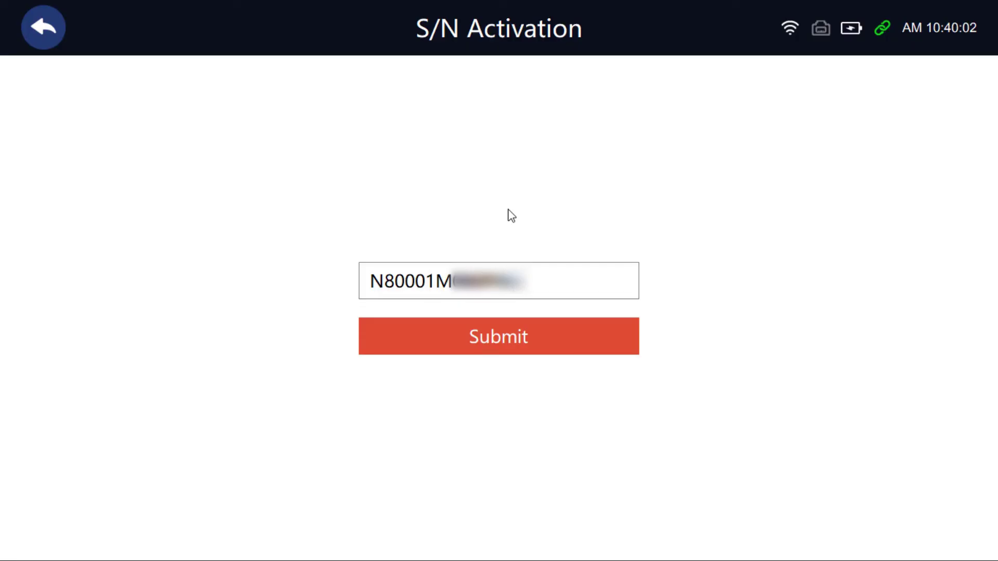
Submit the prefilled serial number for activation and return to the software update list.
left_click(502, 342)
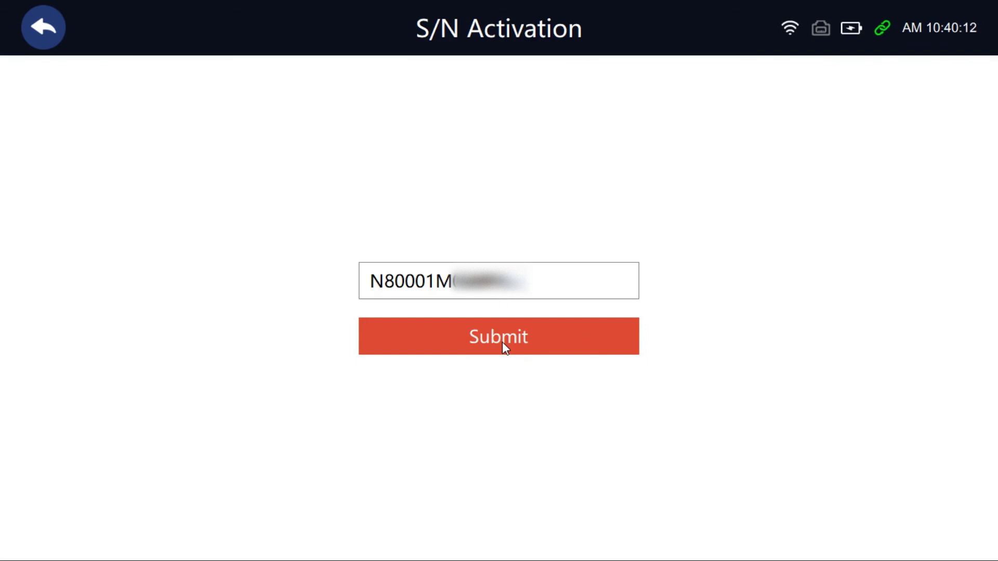
left_click(49, 25)
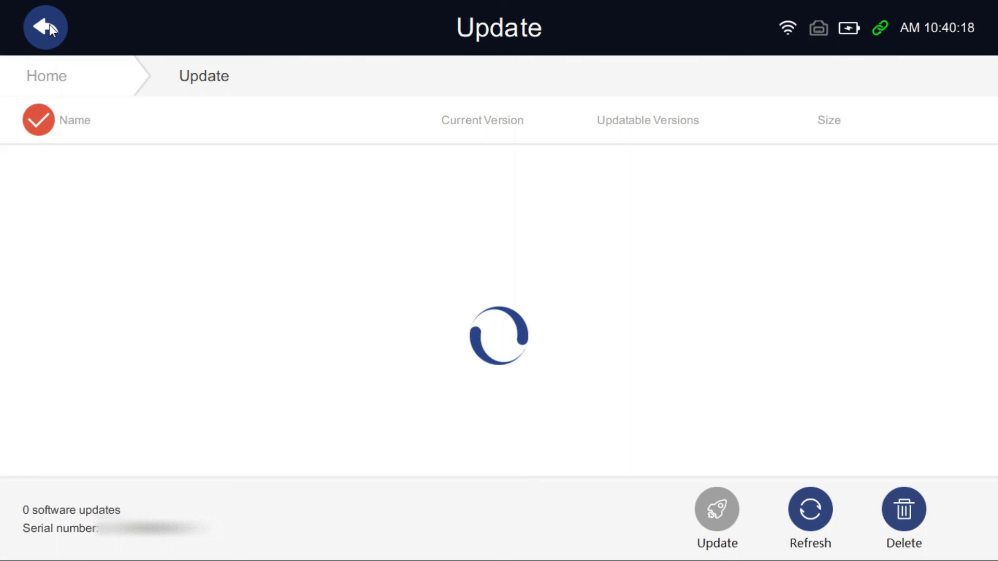